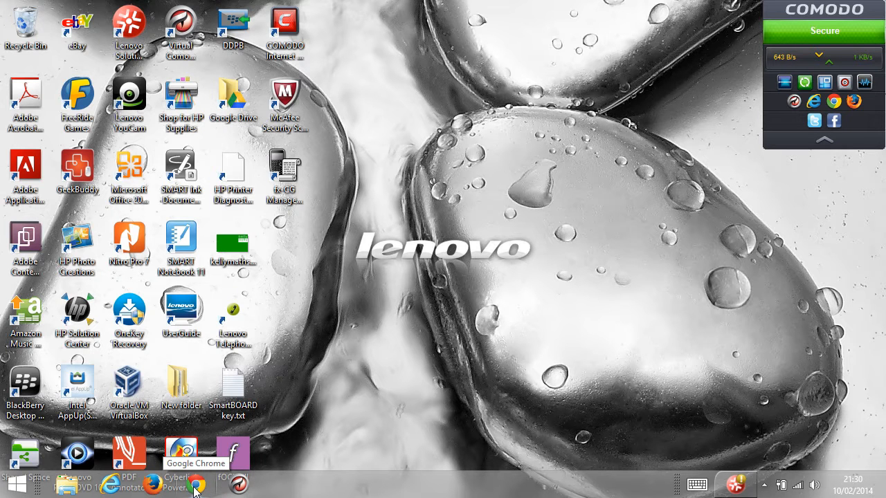
Step: Open Google Chrome and go to the ezvid.com website
{"action": "left_click", "coordinate": [195, 487]}
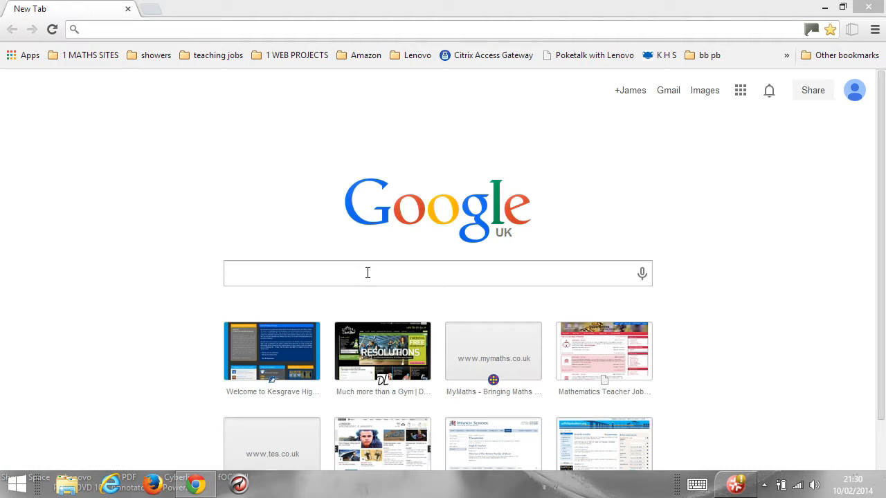
{"action": "left_click", "coordinate": [367, 272]}
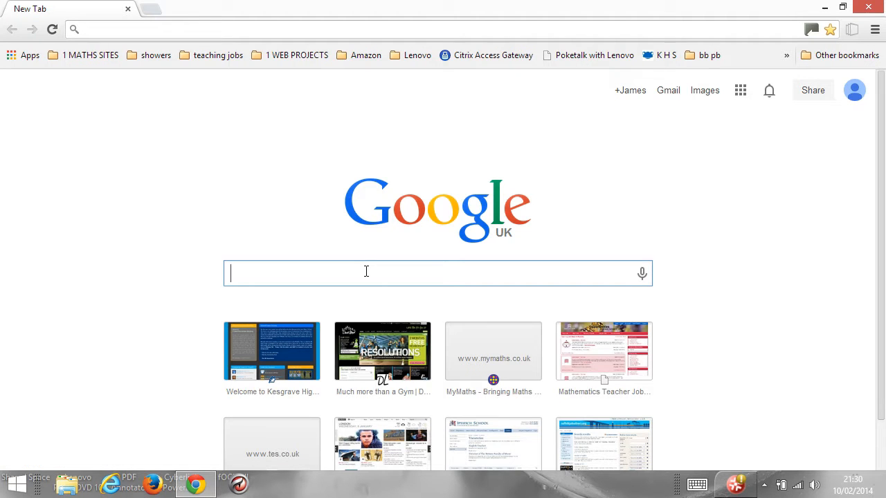
{"action": "type", "text": "e"}
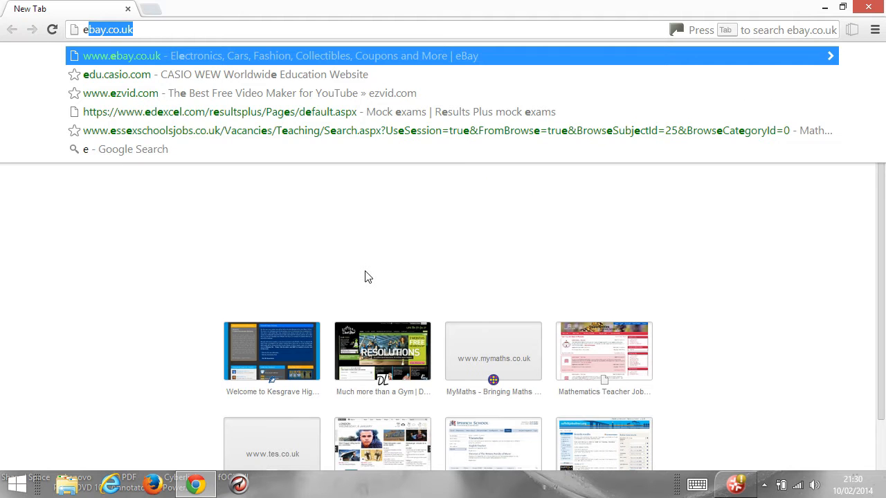
{"action": "type", "text": "z"}
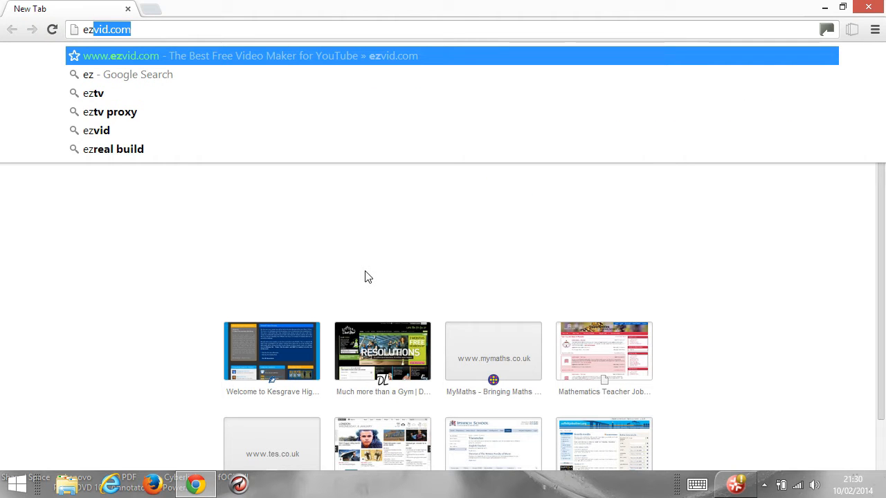
{"action": "type", "text": "vid"}
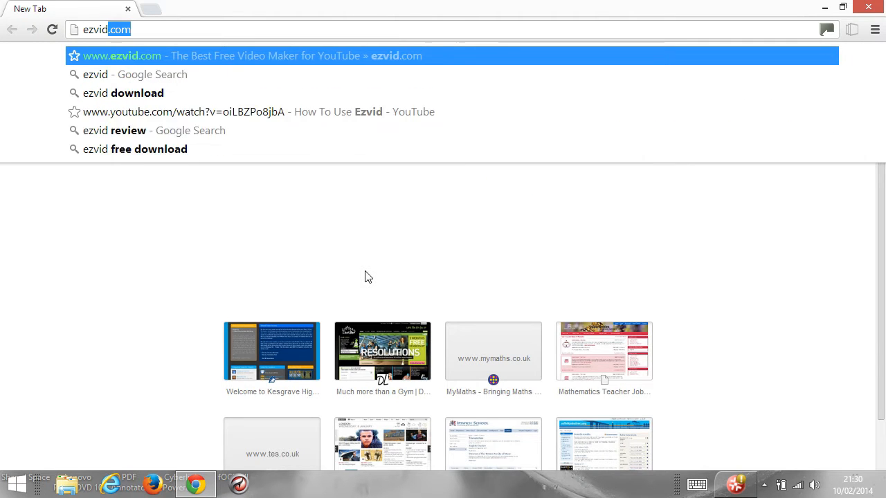
{"action": "type", "text": ".com"}
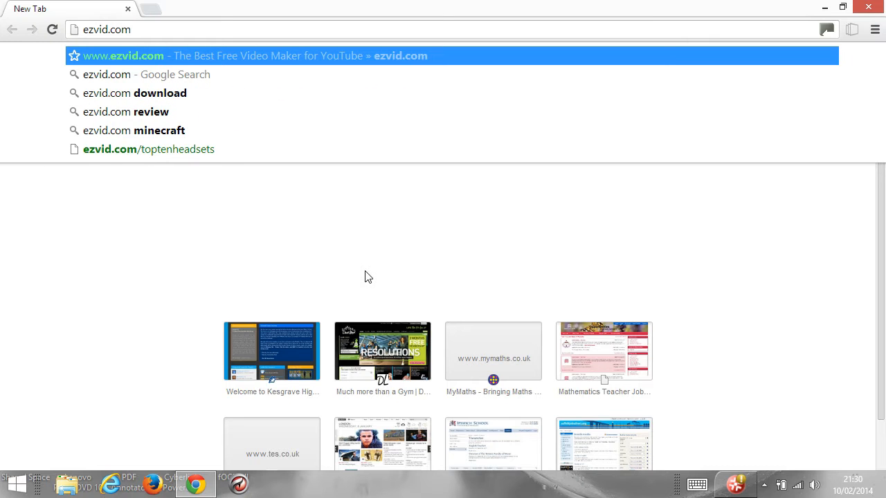
{"action": "key", "text": "Return"}
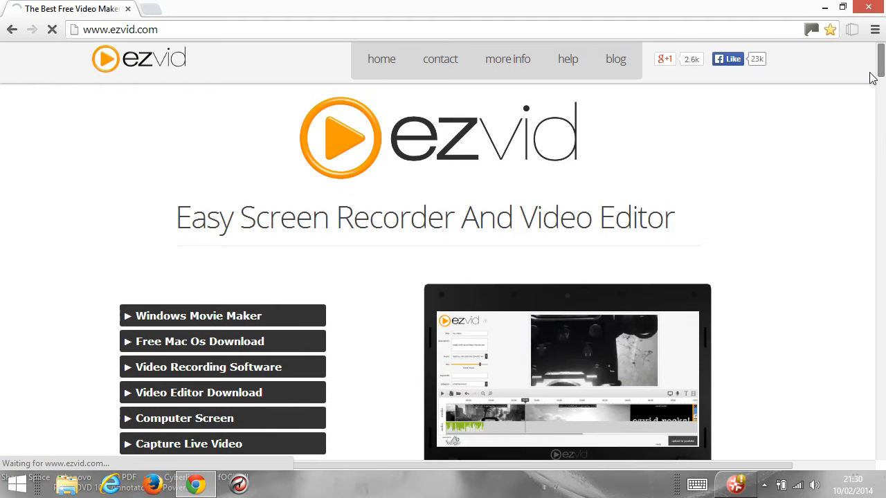
Step: Download the ezvid installer from step 3 of the "How To Get ezvid" section of the home page
{"action": "scroll", "coordinate": [872, 93], "scroll_direction": "down", "scroll_amount": 6}
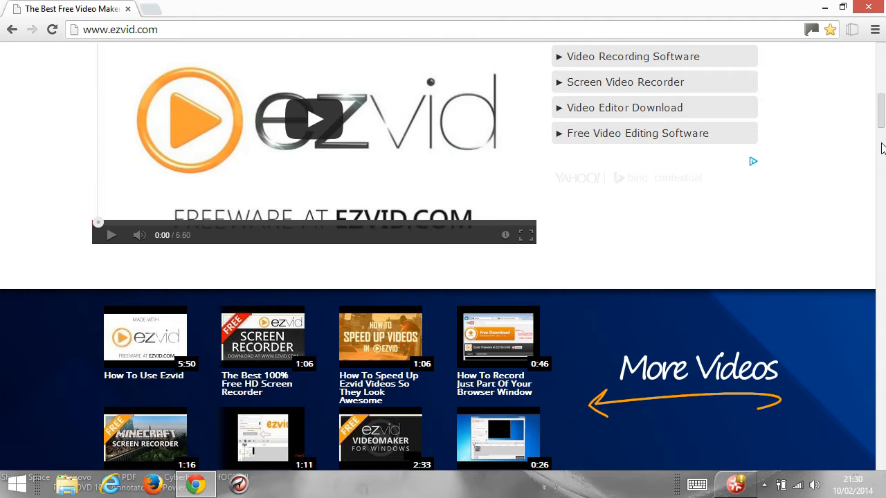
{"action": "scroll", "coordinate": [882, 154], "scroll_direction": "down", "scroll_amount": 1}
{"action": "scroll", "coordinate": [882, 154], "scroll_direction": "down", "scroll_amount": 20}
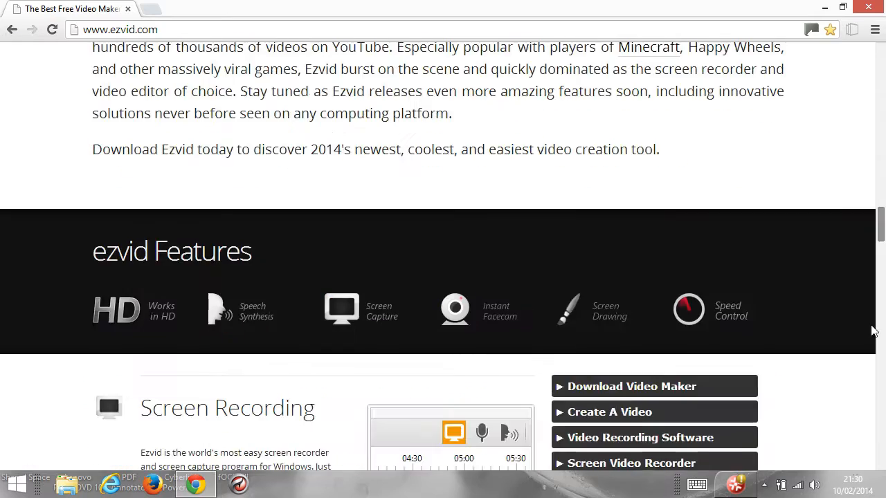
{"action": "scroll", "coordinate": [856, 448], "scroll_direction": "up", "scroll_amount": 6}
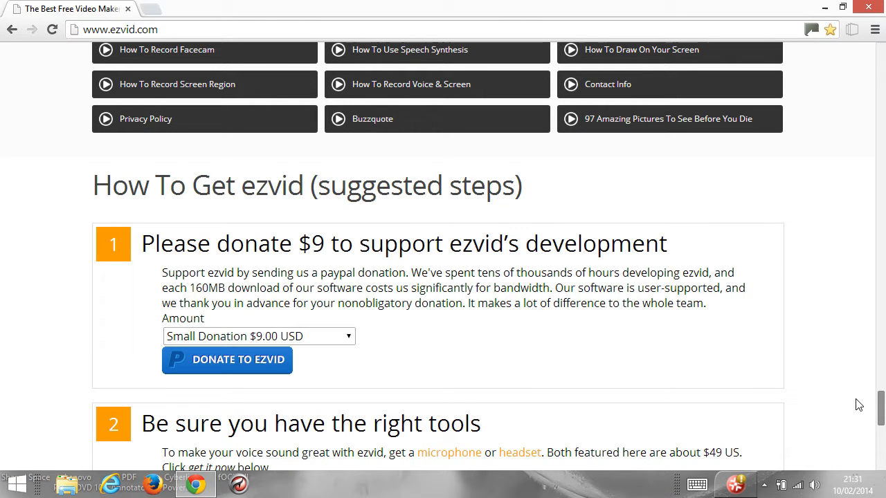
{"action": "scroll", "coordinate": [859, 408], "scroll_direction": "down", "scroll_amount": 2}
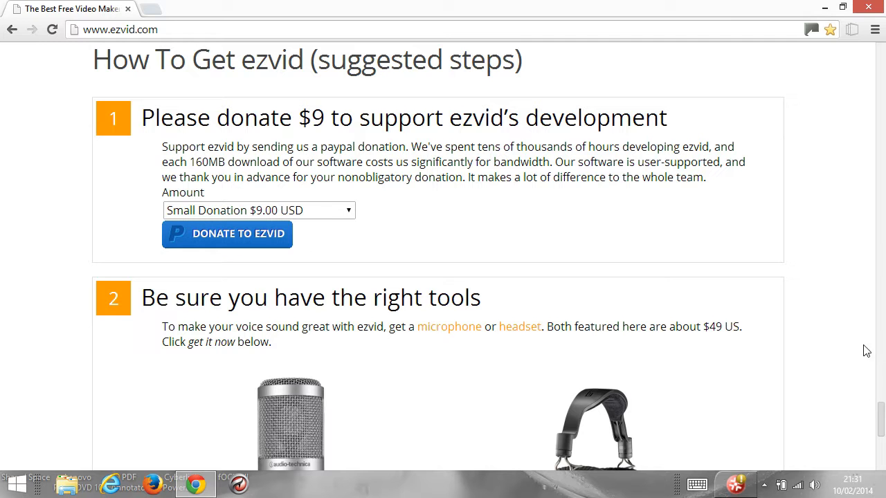
{"action": "left_click_drag", "start_coordinate": [882, 421], "coordinate": [882, 439]}
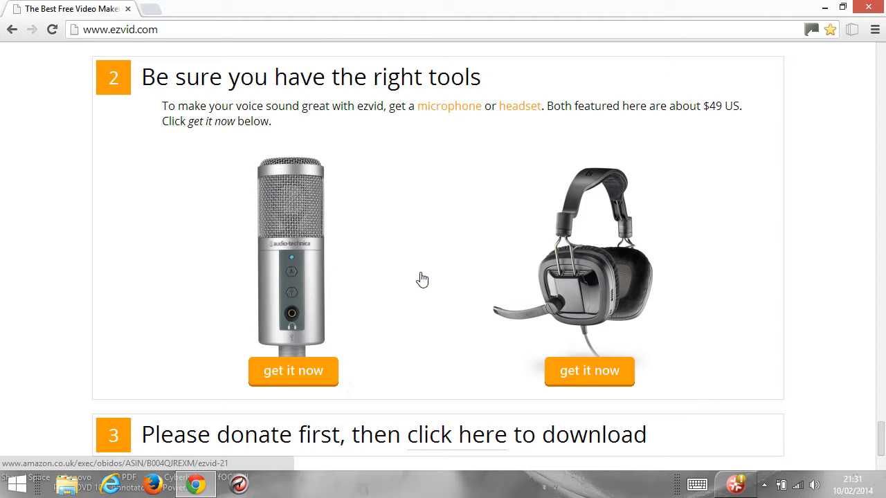
{"action": "scroll", "coordinate": [422, 279], "scroll_direction": "down", "scroll_amount": 2}
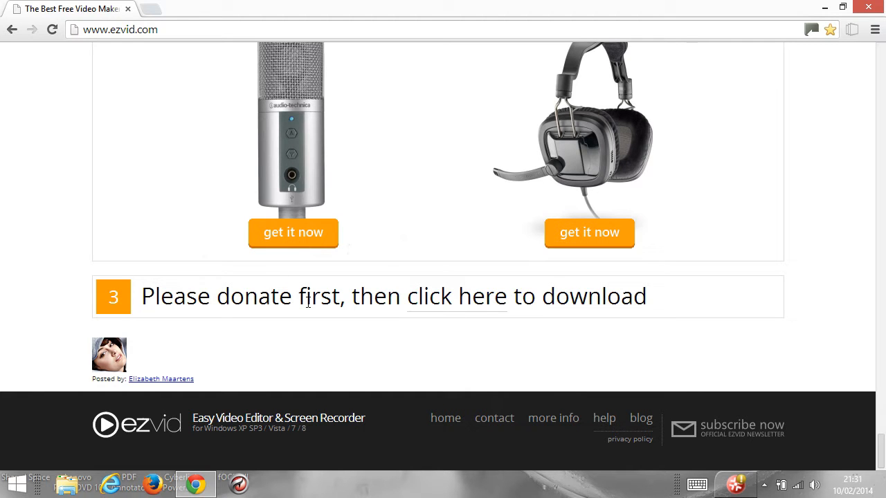
{"action": "left_click", "coordinate": [482, 305]}
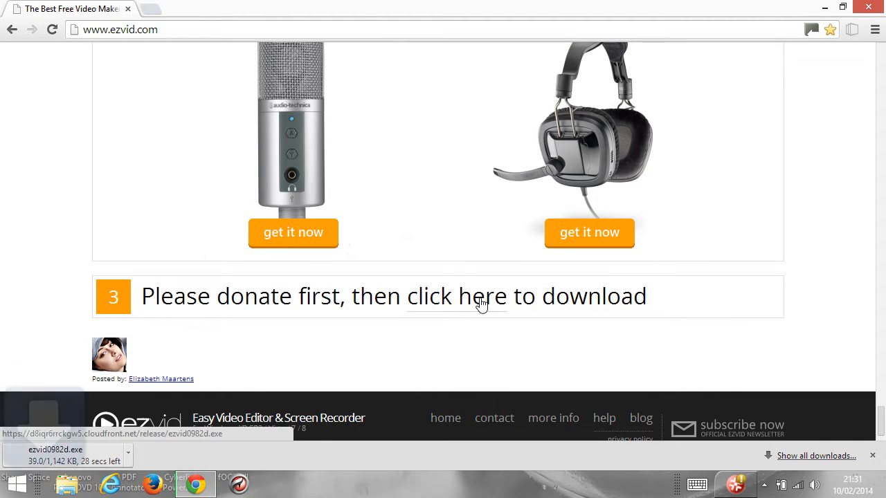
{"action": "left_click", "coordinate": [59, 461]}
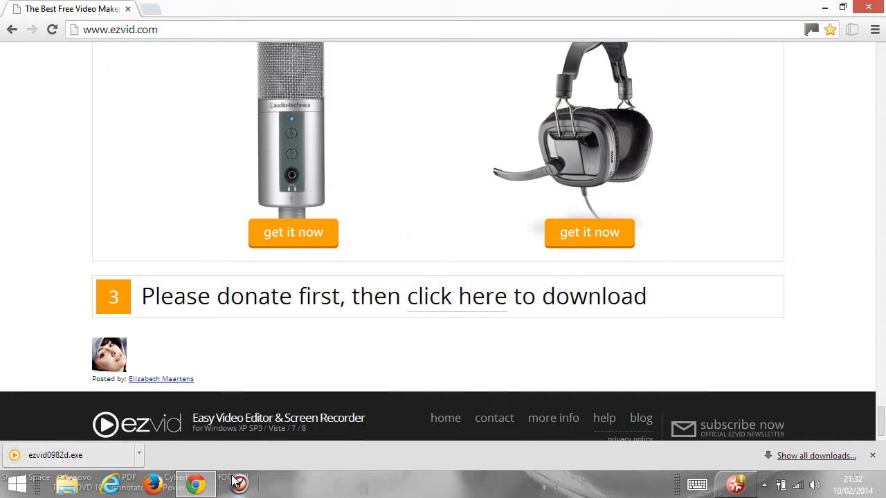
Step: Switch to File Explorer and open the ezvid folder inside Documents > Downloaded program files
{"action": "left_click", "coordinate": [67, 487]}
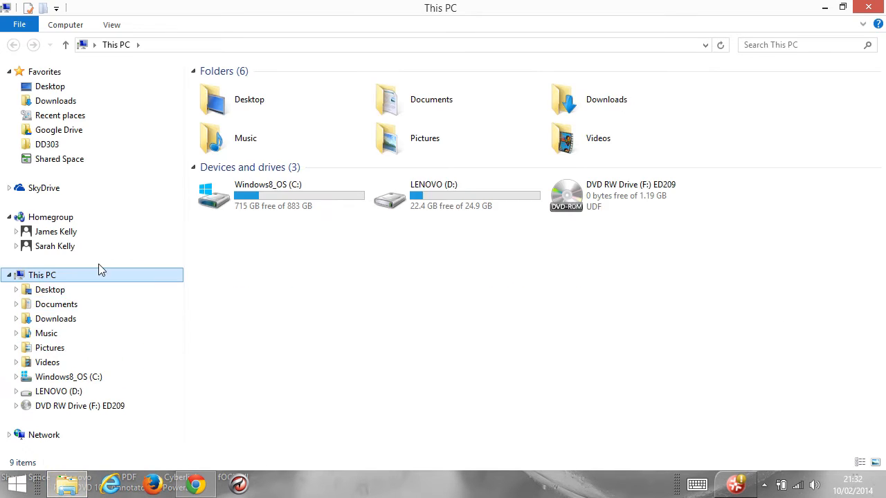
{"action": "left_click", "coordinate": [12, 305]}
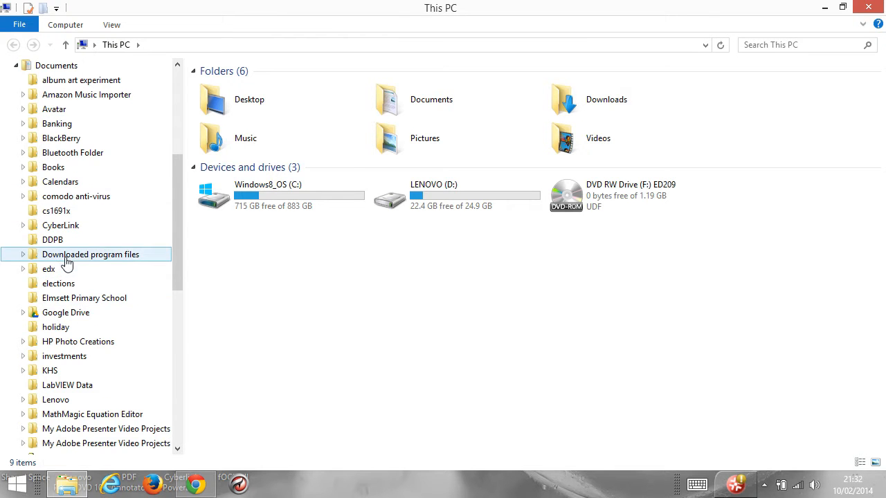
{"action": "left_click", "coordinate": [119, 255]}
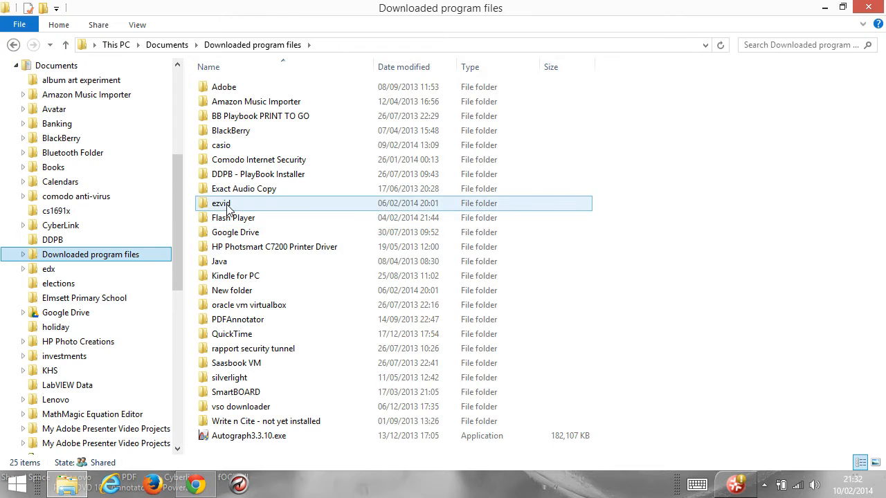
{"action": "double_click", "coordinate": [227, 206]}
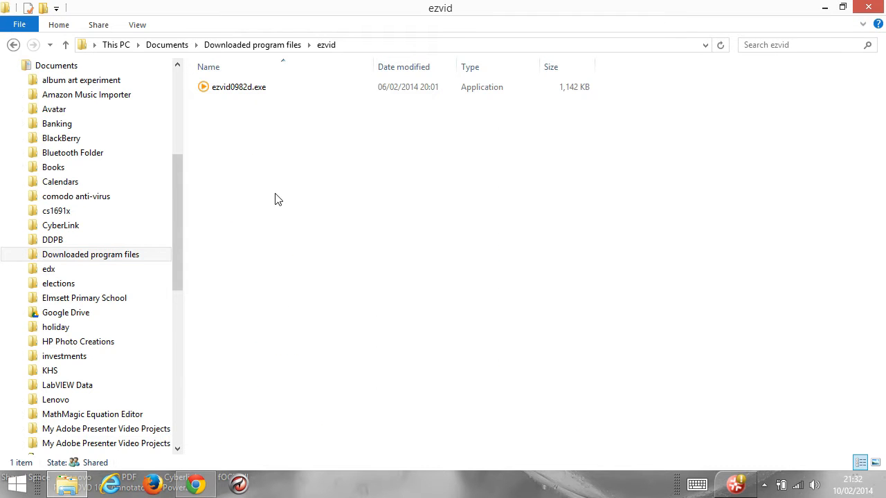
Step: Scan ezvid0982d.exe with COMODO Antivirus and close the scan window when it is done
{"action": "left_click", "coordinate": [234, 92]}
{"action": "left_click", "coordinate": [234, 93]}
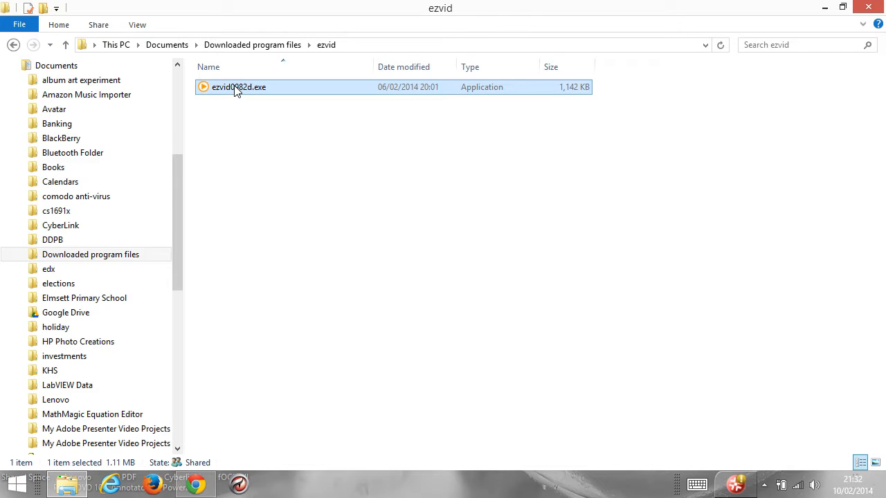
{"action": "right_click", "coordinate": [234, 92]}
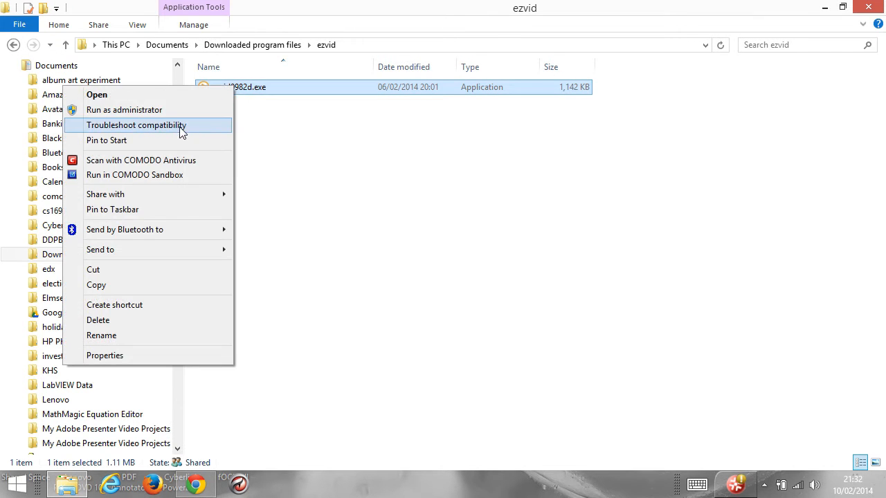
{"action": "left_click", "coordinate": [165, 164]}
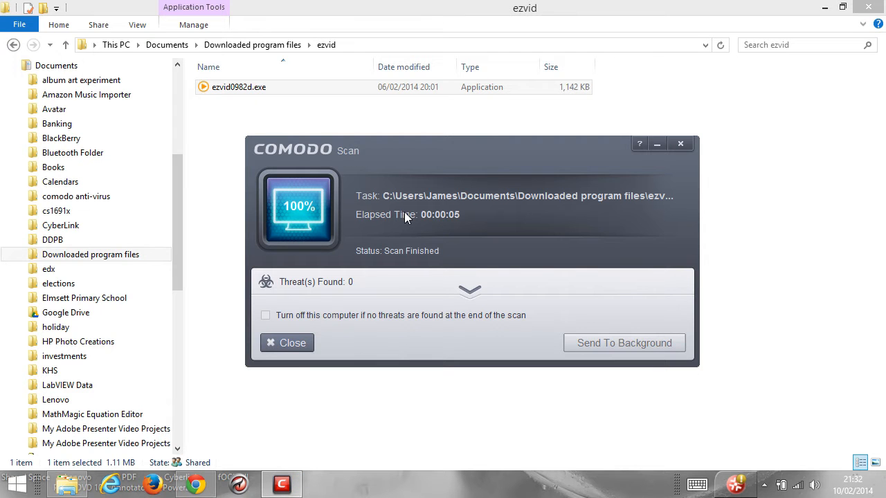
{"action": "left_click", "coordinate": [288, 343]}
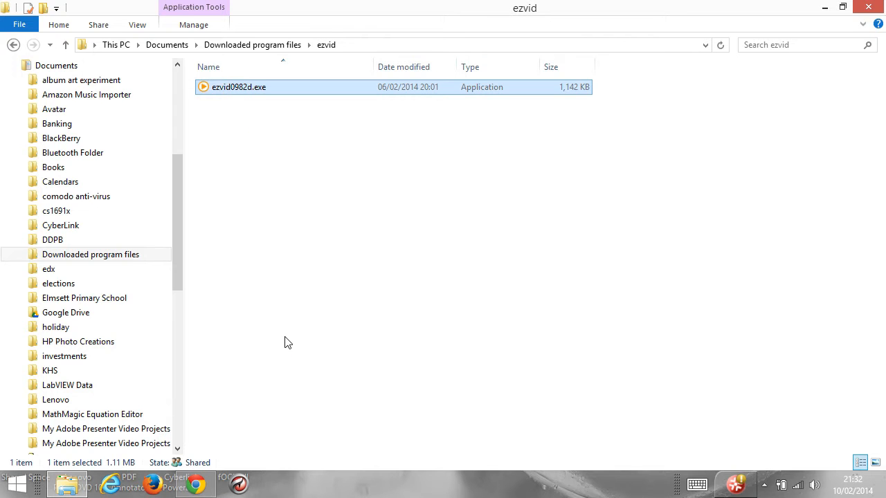
Step: Run ezvid0982d.exe, accept the license agreement and proceed through the introduction pages to install Ezvid
{"action": "double_click", "coordinate": [240, 93]}
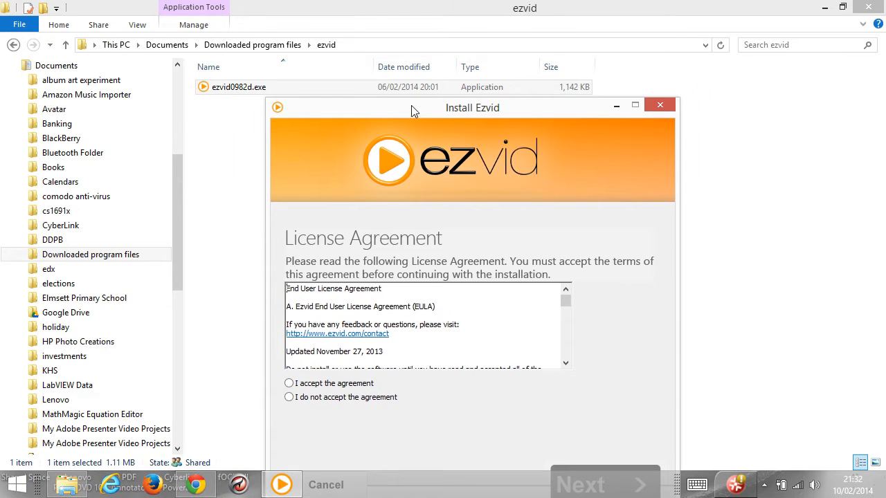
{"action": "left_click_drag", "start_coordinate": [412, 114], "coordinate": [391, 19]}
{"action": "left_click", "coordinate": [269, 295]}
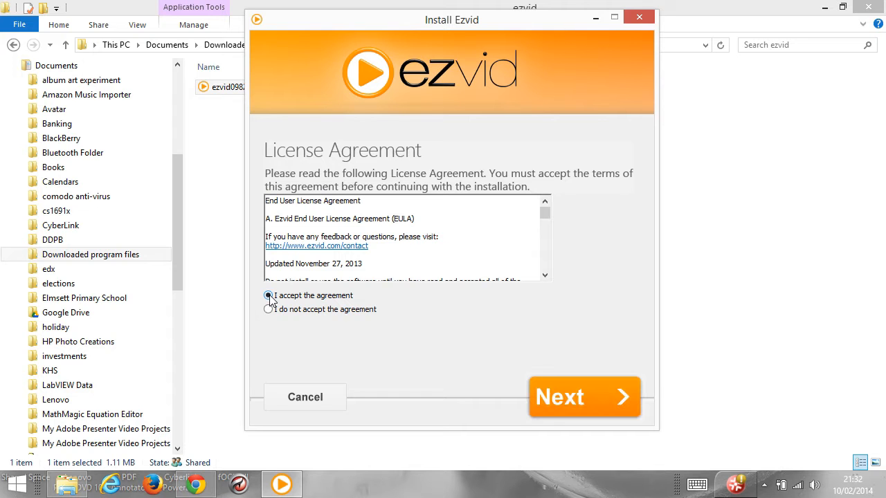
{"action": "left_click", "coordinate": [578, 393]}
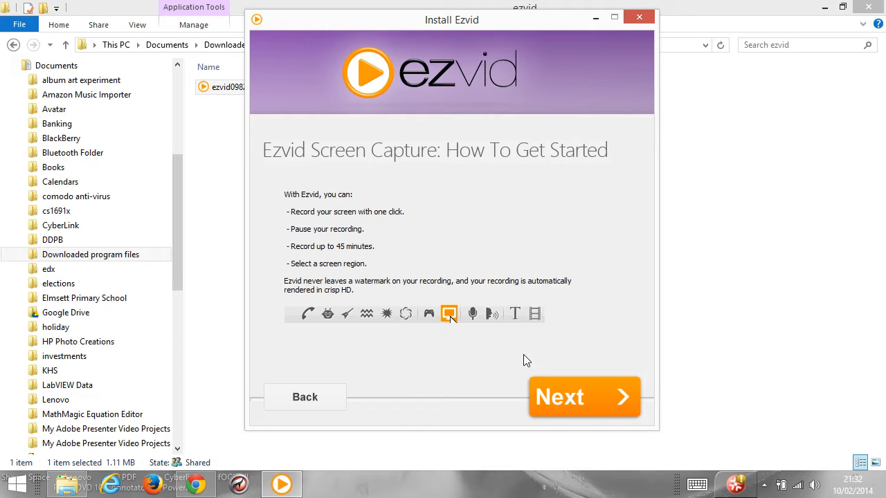
{"action": "left_click", "coordinate": [571, 399]}
{"action": "left_click", "coordinate": [570, 399]}
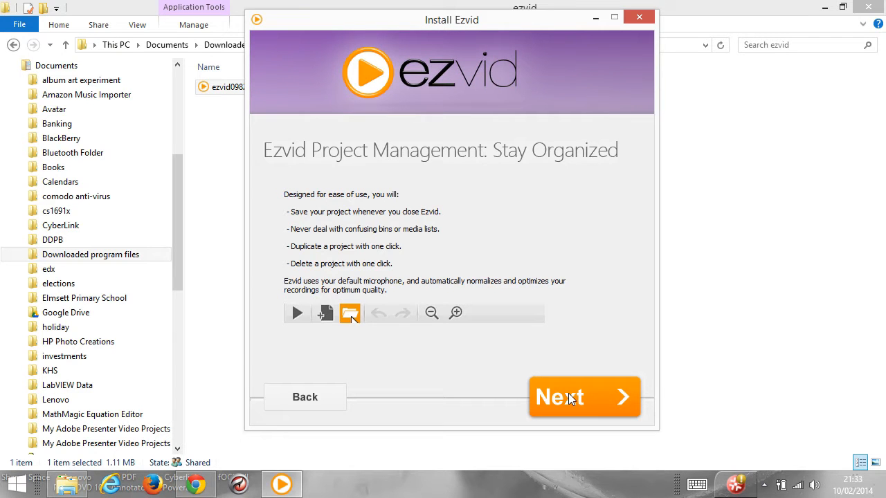
{"action": "left_click", "coordinate": [571, 400]}
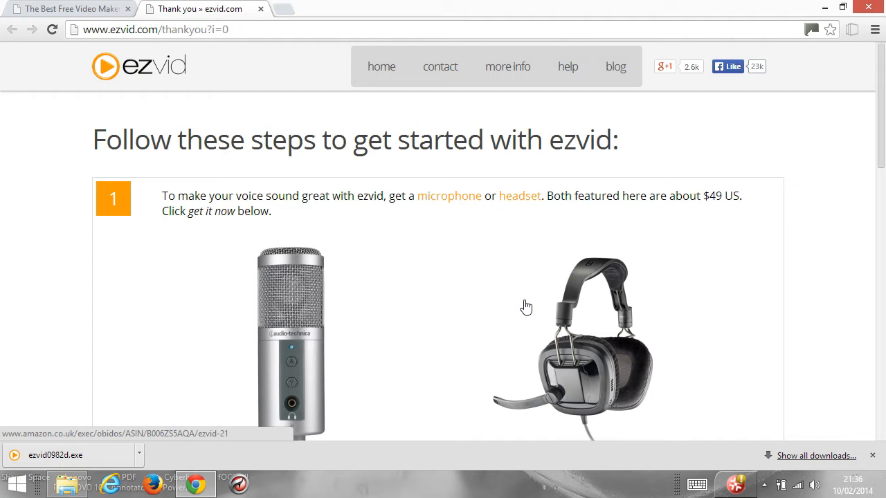
Step: Review the getting-started steps on the ezvid thank-you page, from the recommended microphones down to the tutorial links
{"action": "scroll", "coordinate": [511, 299], "scroll_direction": "down", "scroll_amount": 2}
{"action": "scroll", "coordinate": [510, 300], "scroll_direction": "down", "scroll_amount": 1}
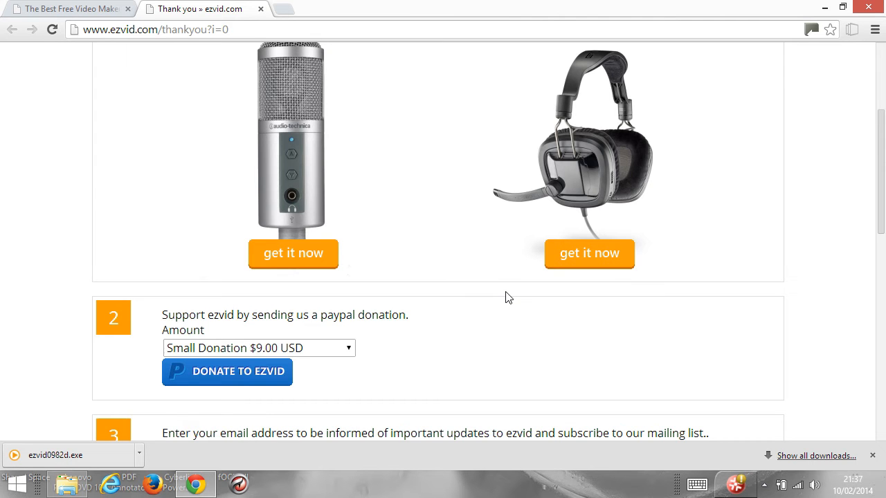
{"action": "scroll", "coordinate": [510, 298], "scroll_direction": "up", "scroll_amount": 3}
{"action": "scroll", "coordinate": [505, 299], "scroll_direction": "down", "scroll_amount": 2}
{"action": "scroll", "coordinate": [505, 298], "scroll_direction": "down", "scroll_amount": 4}
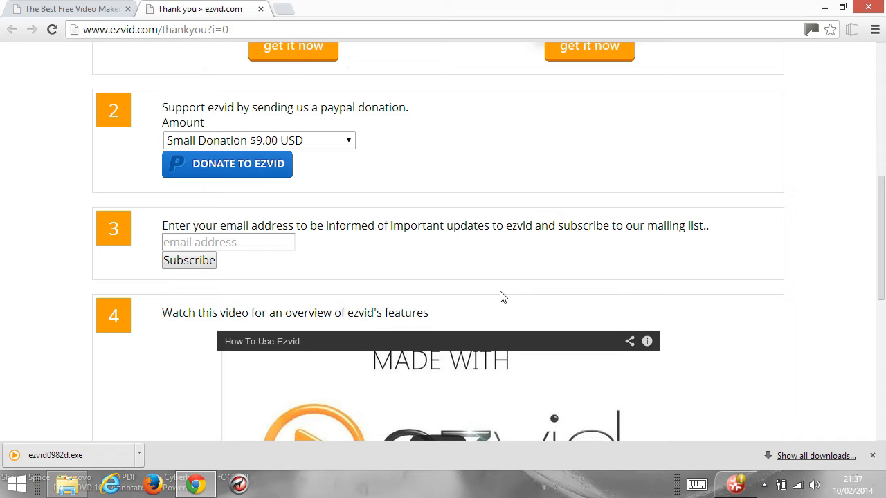
{"action": "scroll", "coordinate": [435, 240], "scroll_direction": "down", "scroll_amount": 1}
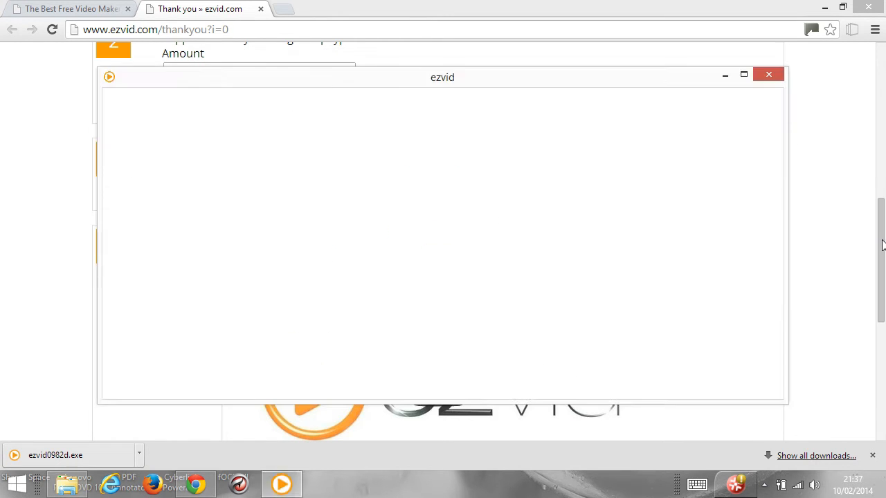
{"action": "left_click_drag", "start_coordinate": [882, 245], "coordinate": [879, 370]}
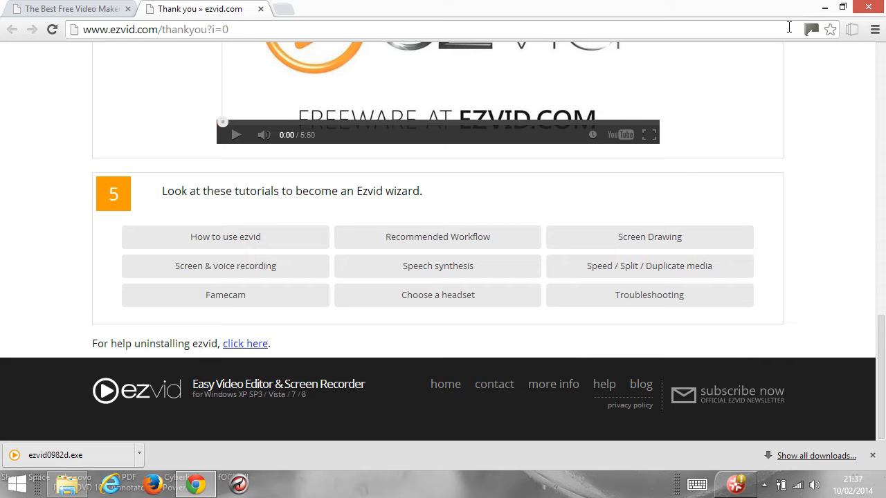
Step: Bookmark the ezvid thank-you page in the "screen capture" folder
{"action": "left_click", "coordinate": [830, 32]}
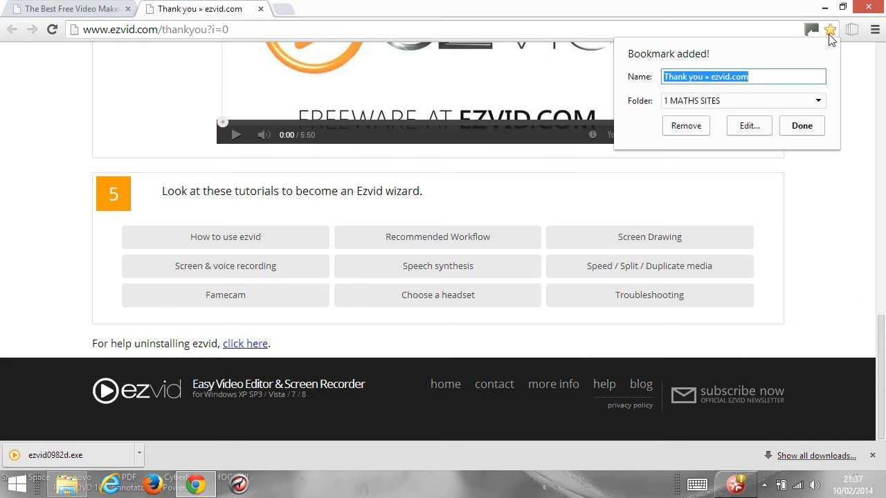
{"action": "left_click", "coordinate": [817, 102]}
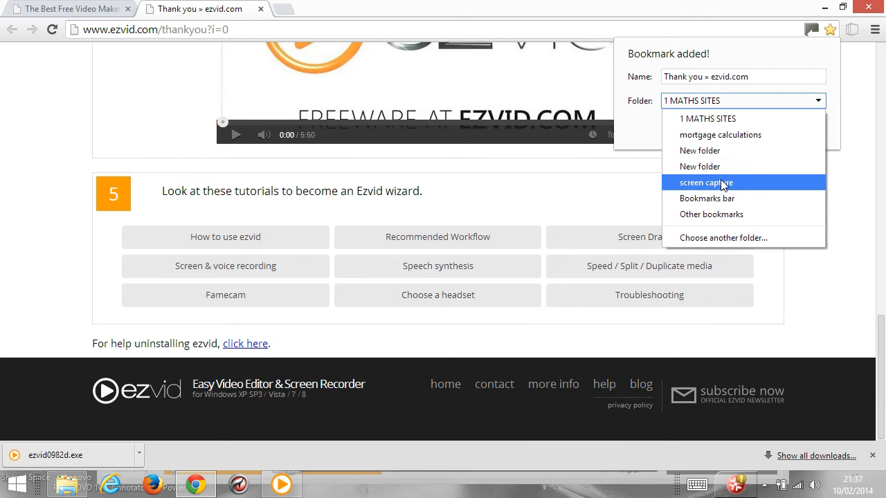
{"action": "left_click", "coordinate": [723, 183]}
{"action": "left_click", "coordinate": [803, 123]}
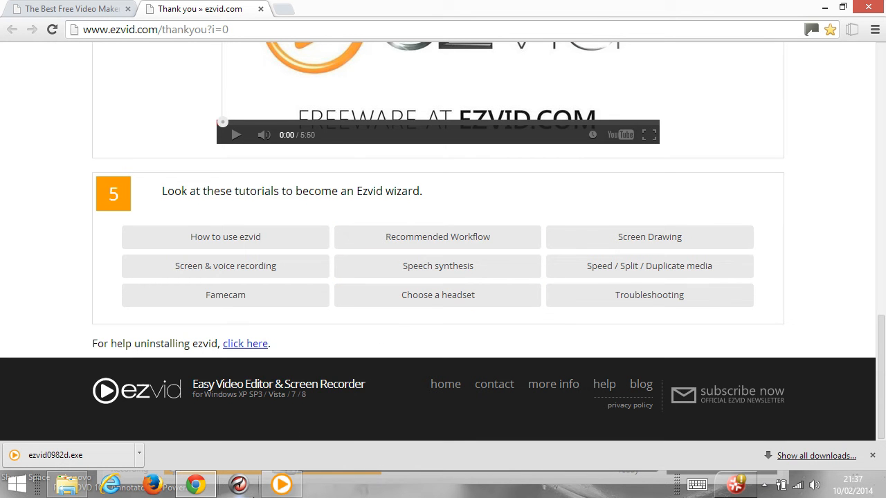
Step: Switch to the ezvid program, maximize its window and dismiss the help overlay
{"action": "mouse_move", "coordinate": [281, 485]}
{"action": "left_click", "coordinate": [297, 456]}
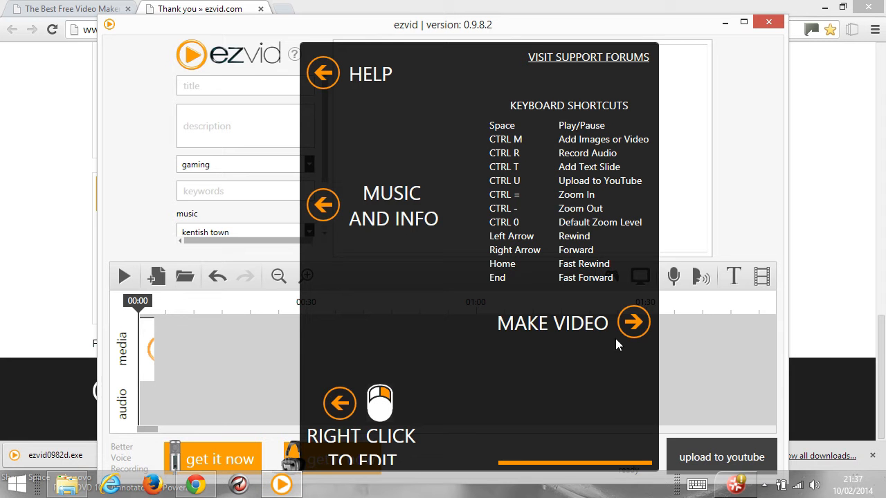
{"action": "left_click", "coordinate": [744, 22]}
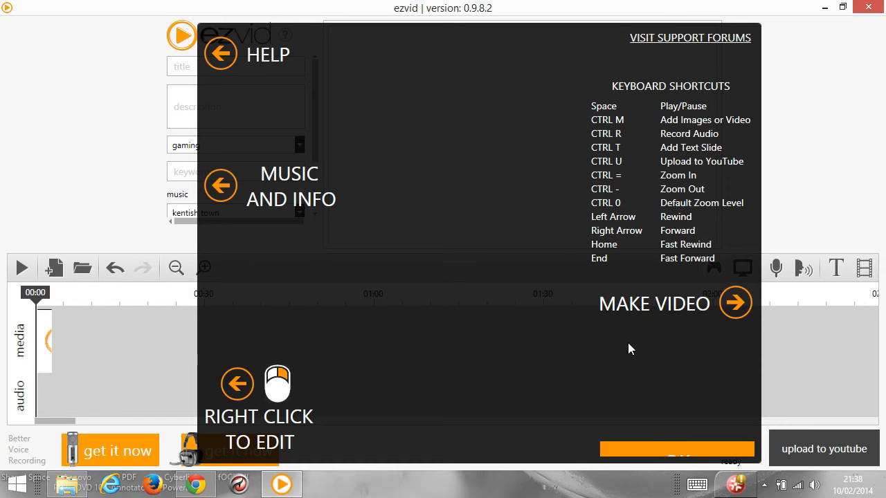
{"action": "left_click", "coordinate": [602, 342]}
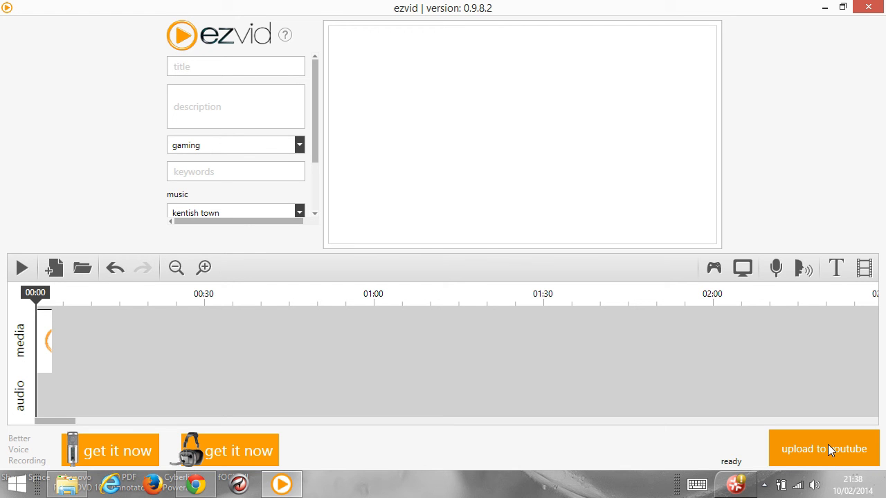
Step: Start a screen capture in ezvid without using the advanced settings
{"action": "left_click", "coordinate": [743, 268]}
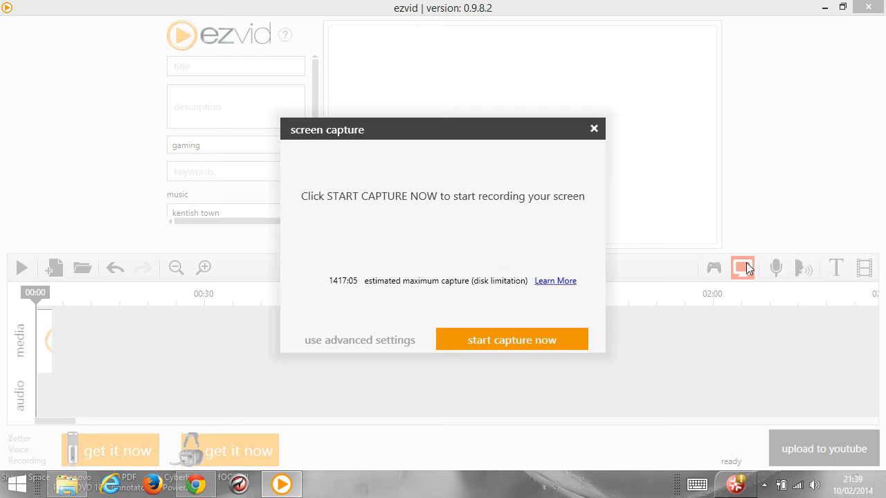
{"action": "left_click", "coordinate": [508, 339]}
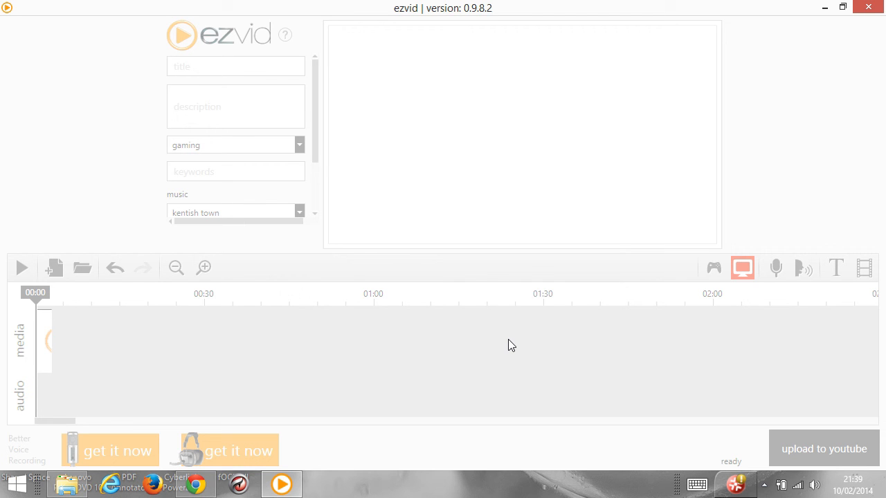